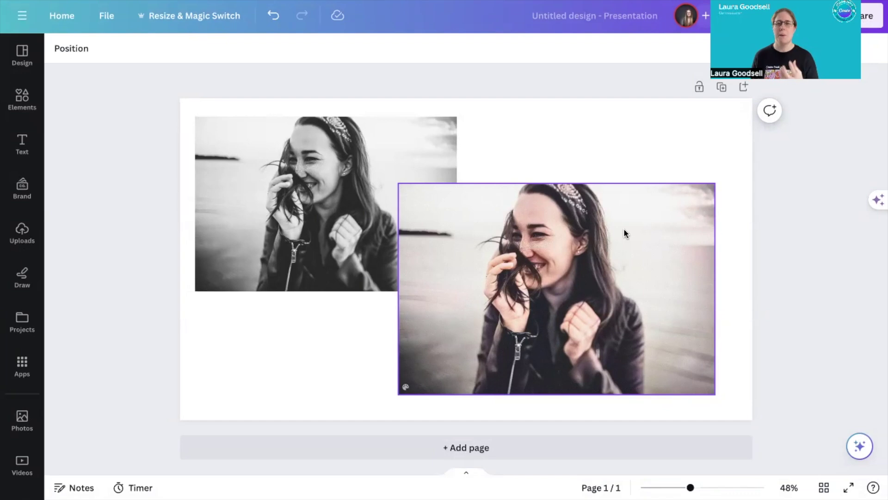
# - Add a second page to the presentation and search the photo library for "black and white"
pyautogui.click(283, 297)
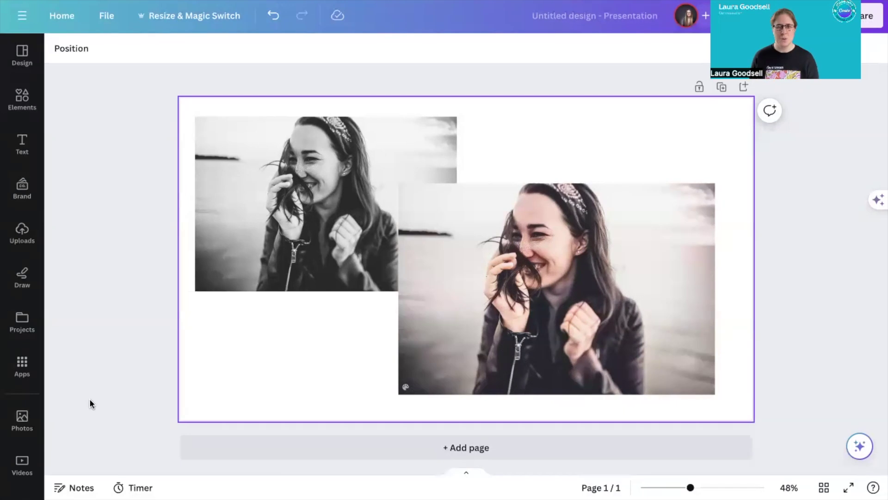
pyautogui.click(464, 445)
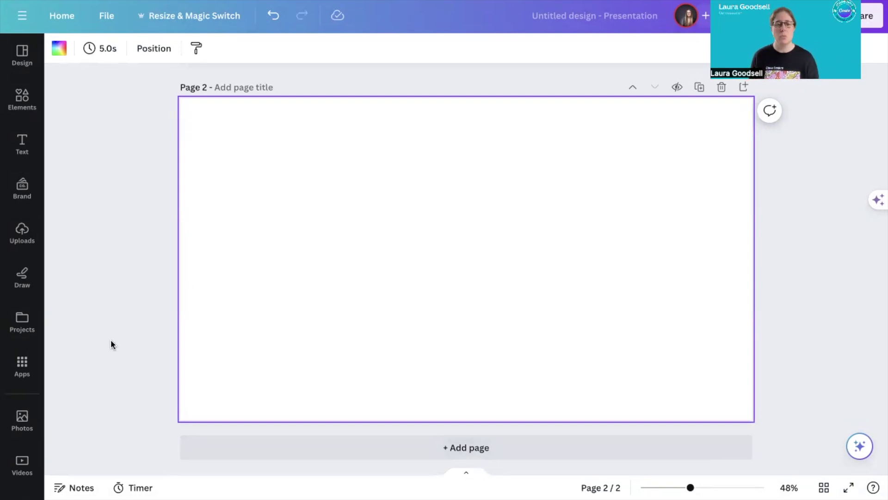
pyautogui.click(22, 237)
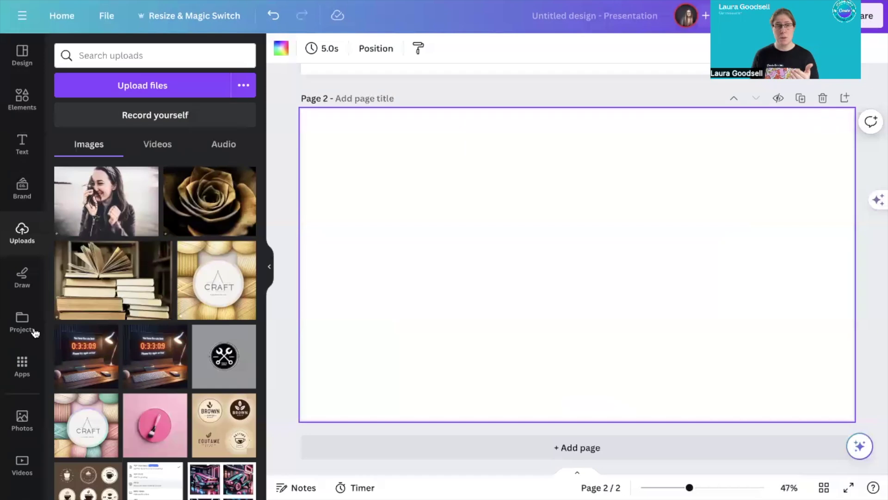
pyautogui.click(22, 421)
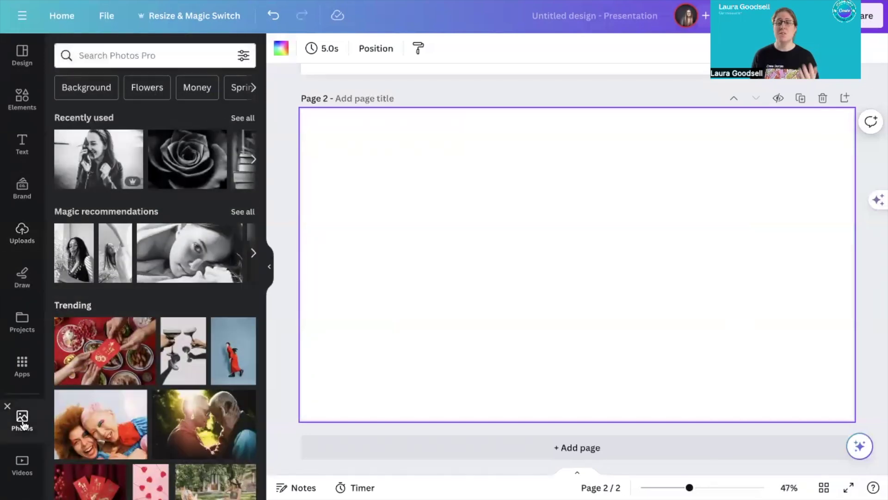
pyautogui.click(124, 57)
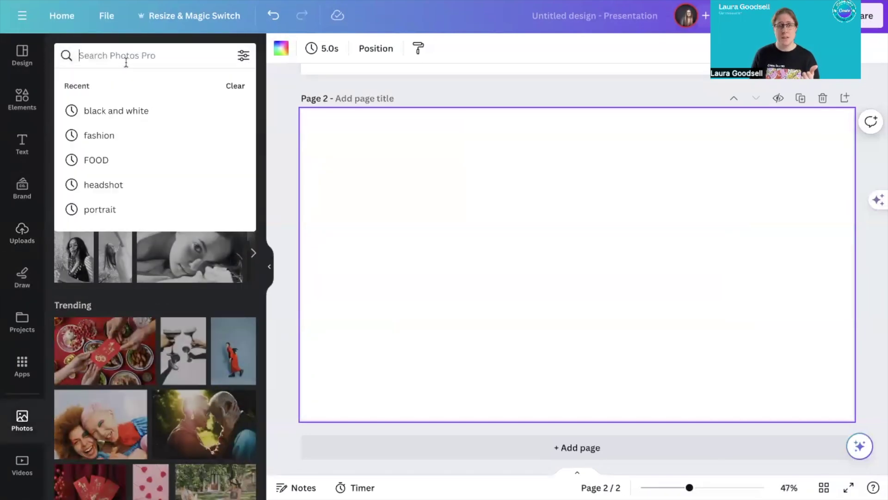
pyautogui.write('black and white')
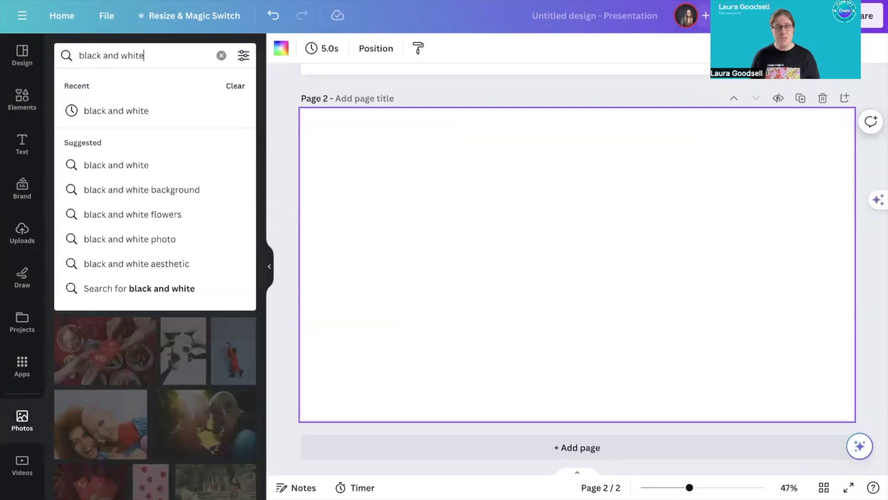
pyautogui.press('Return')
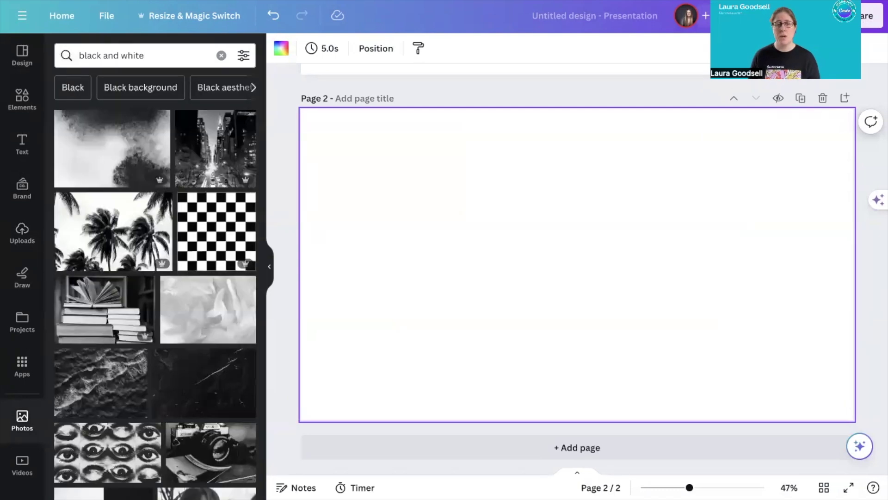
# - Insert the black-and-white photo of a hand beside the "Style. Class. Luxury." mug onto page 2
pyautogui.scroll(-2, 98, 259)
pyautogui.scroll(-10, 98, 259)
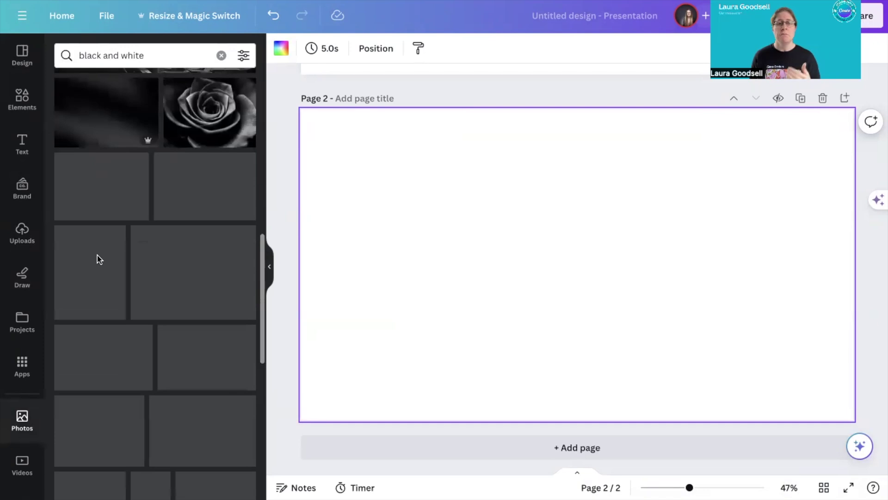
pyautogui.scroll(-5, 97, 255)
pyautogui.scroll(-8, 98, 260)
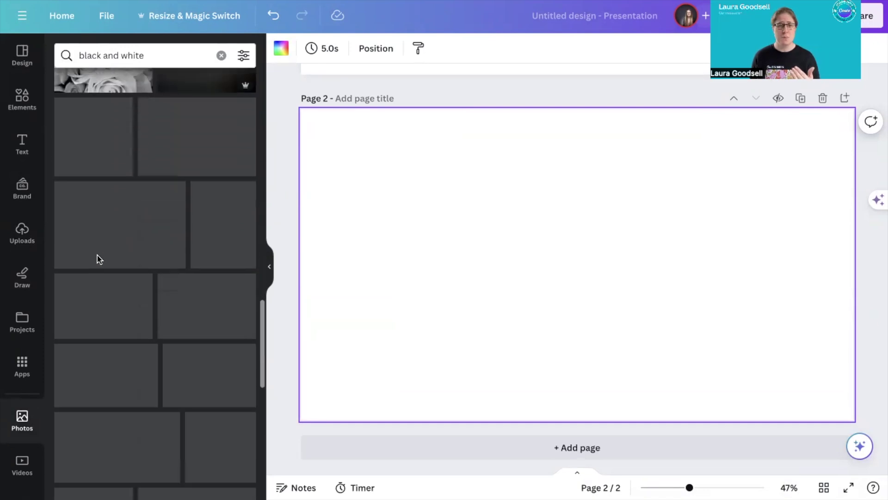
pyautogui.scroll(-2, 97, 259)
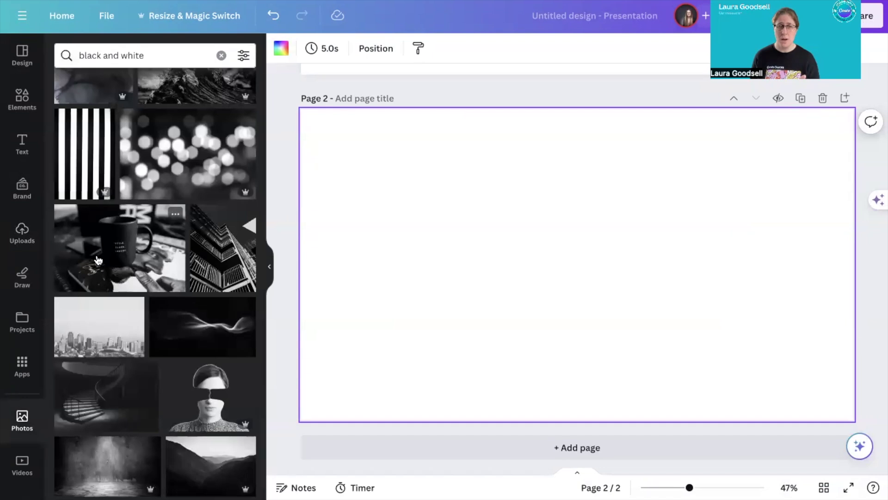
pyautogui.scroll(-2, 94, 320)
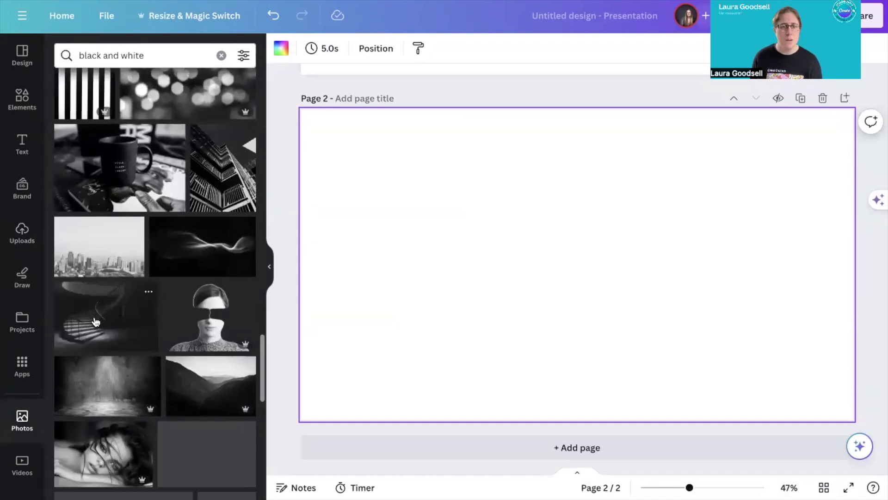
pyautogui.click(125, 161)
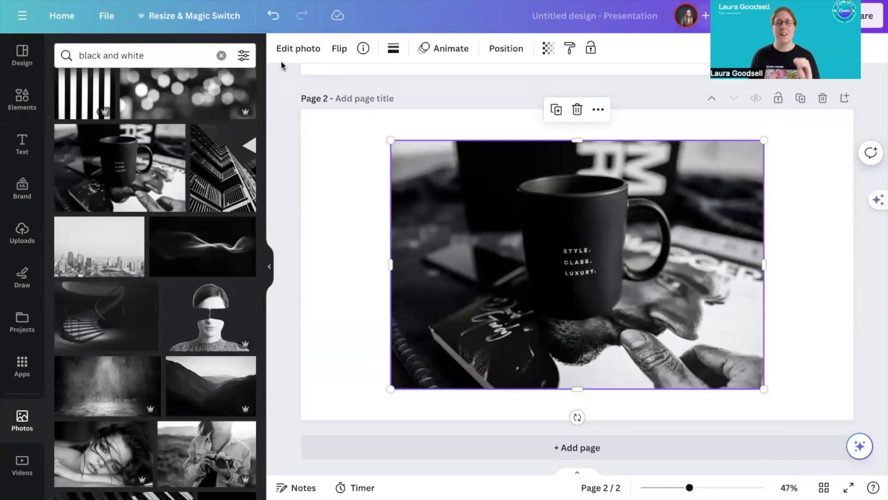
# - Search the Canva apps for "colorize" and open the Colorize app
pyautogui.click(18, 369)
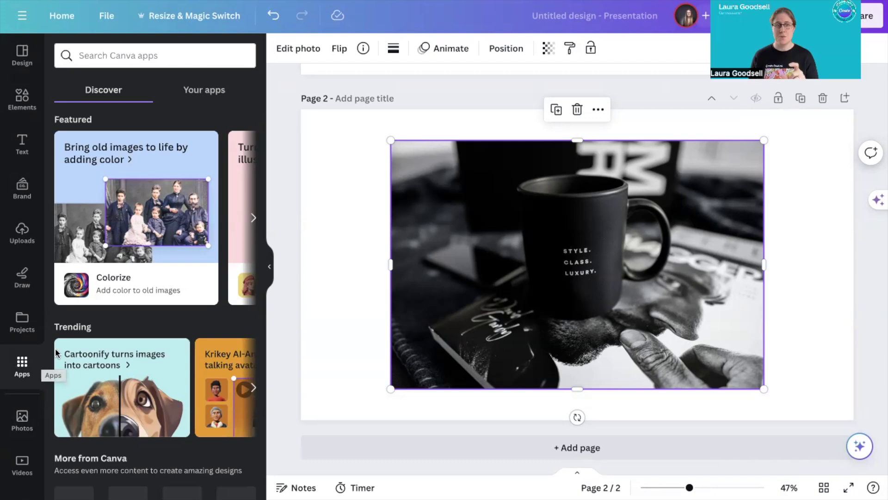
pyautogui.click(125, 55)
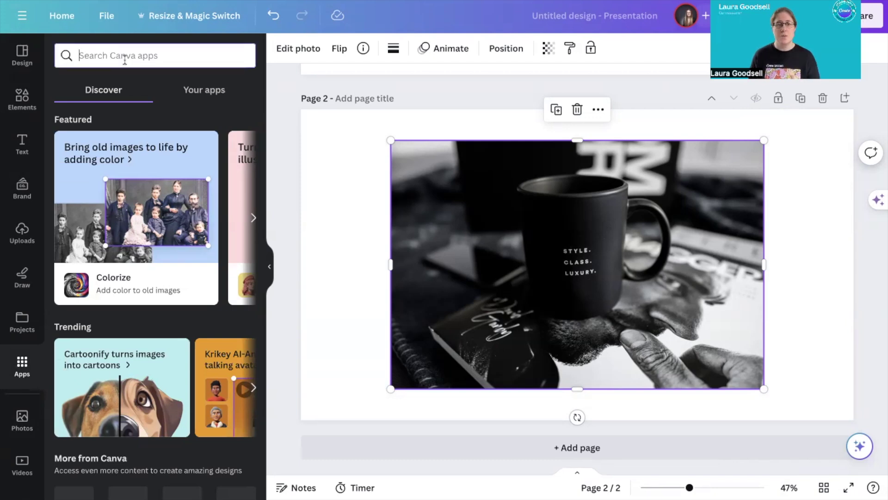
pyautogui.write('coloize')
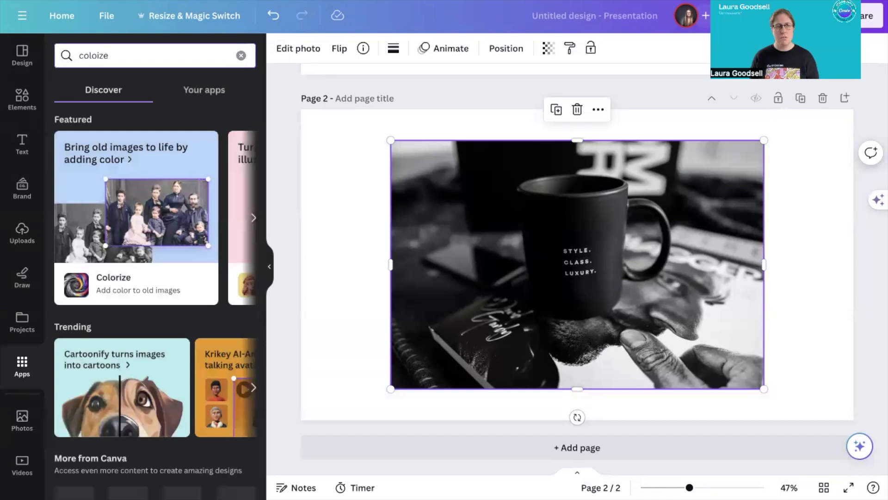
pyautogui.press('BackSpace')
pyautogui.press('BackSpace')
pyautogui.press('BackSpace')
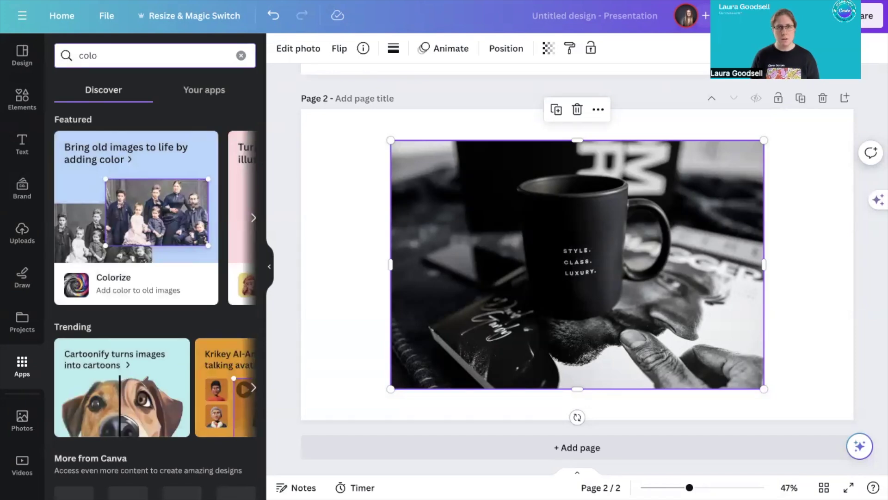
pyautogui.write('rize')
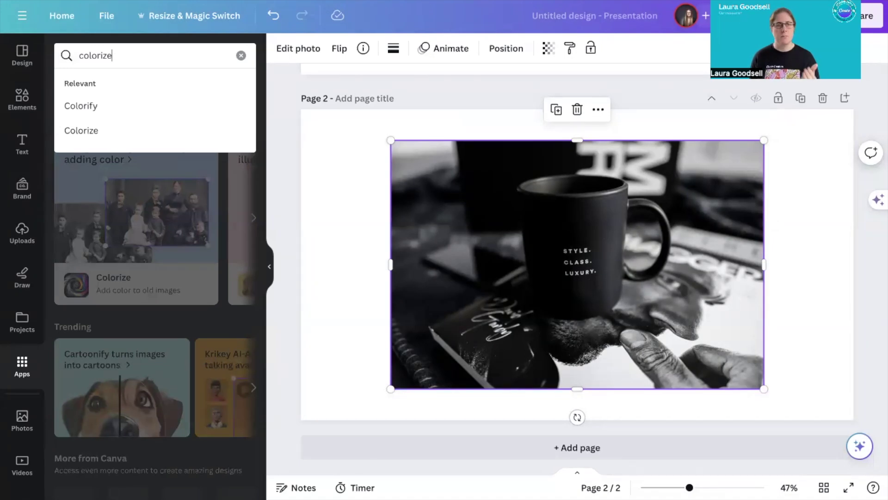
pyautogui.press('Return')
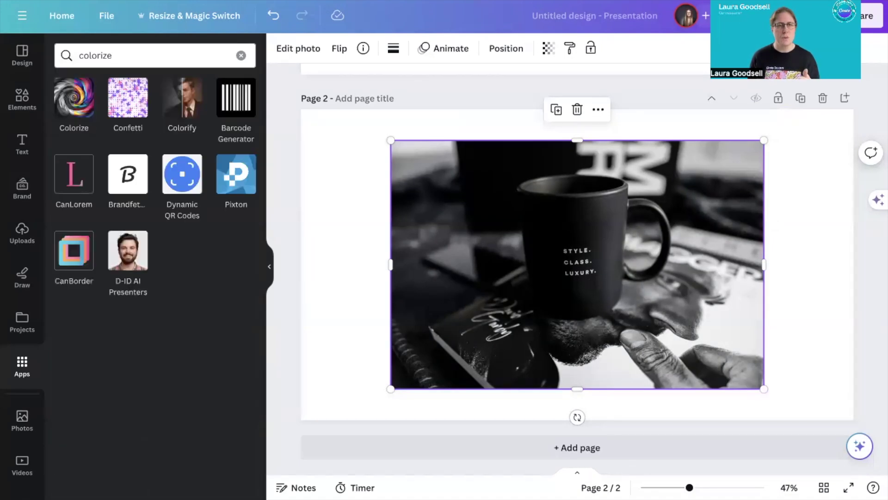
pyautogui.click(82, 102)
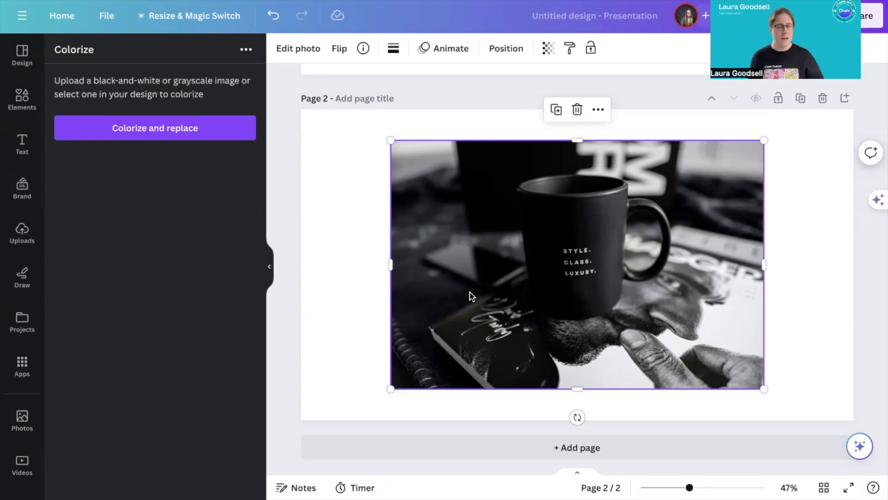
# - Colorize and replace the mug photo, and enlarge the colorized image from its upper-left and lower-right corners
pyautogui.click(141, 132)
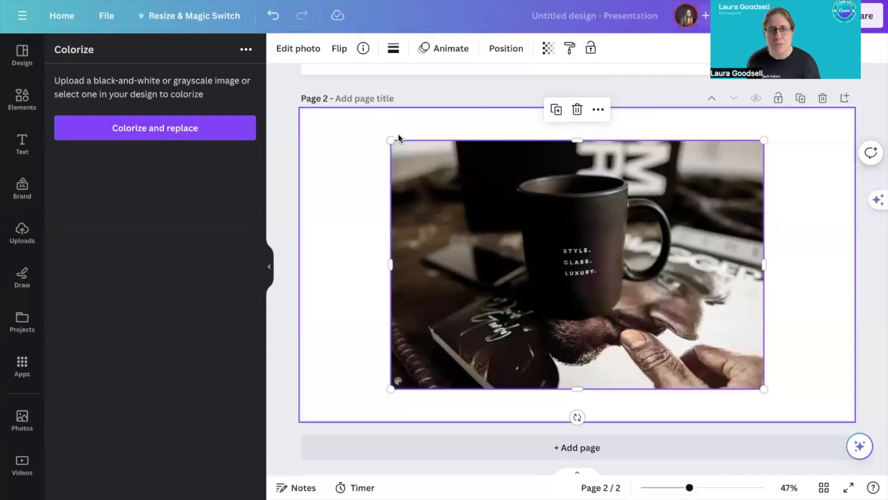
pyautogui.moveTo(390, 139); pyautogui.dragTo(359, 120)
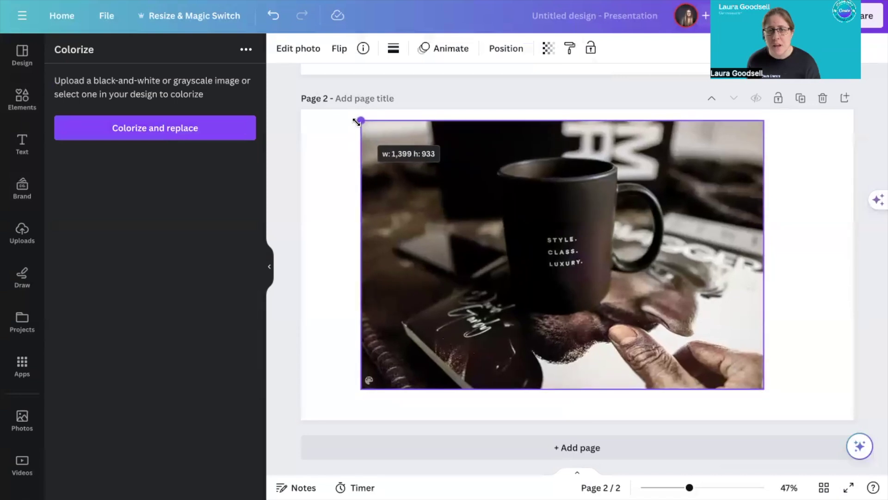
pyautogui.moveTo(763, 389); pyautogui.dragTo(792, 408)
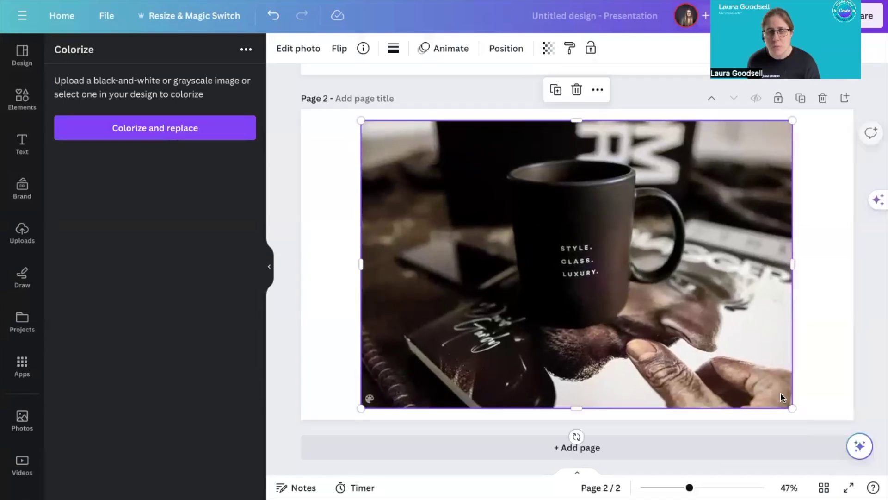
# - Place a smaller copy of the original black-and-white mug photo at the page's upper left and shift the colorized version toward the lower right
pyautogui.click(22, 417)
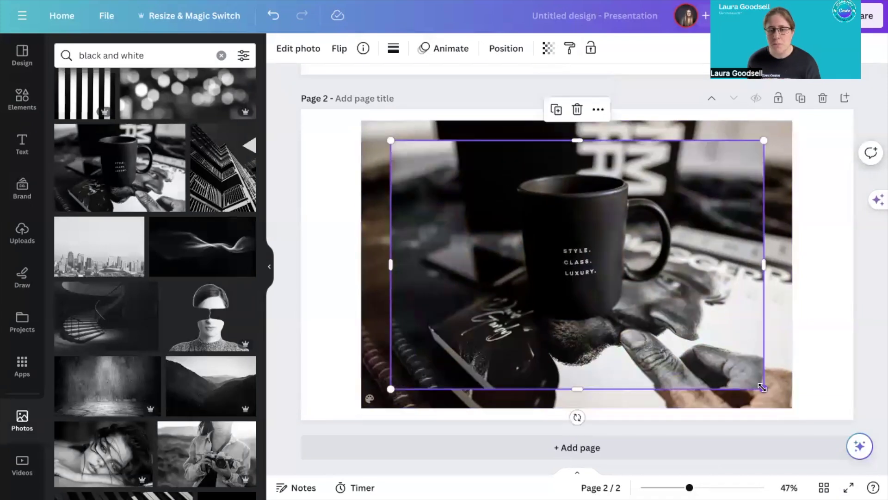
pyautogui.moveTo(761, 382); pyautogui.dragTo(651, 313)
pyautogui.moveTo(558, 250); pyautogui.dragTo(485, 235)
pyautogui.moveTo(646, 278); pyautogui.dragTo(711, 298)
pyautogui.click(409, 321)
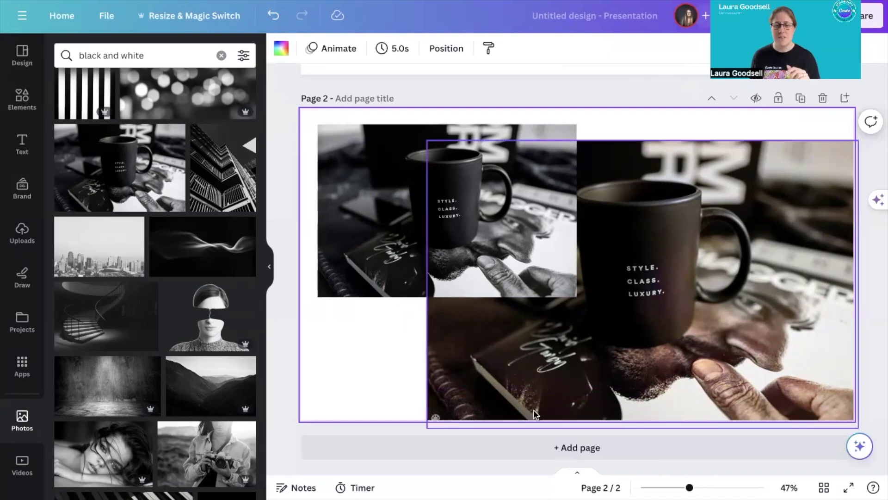
# - Add a third page and insert the black-and-white close-up photo of bundled pencils from the photo results
pyautogui.click(535, 447)
pyautogui.scroll(-7, 192, 348)
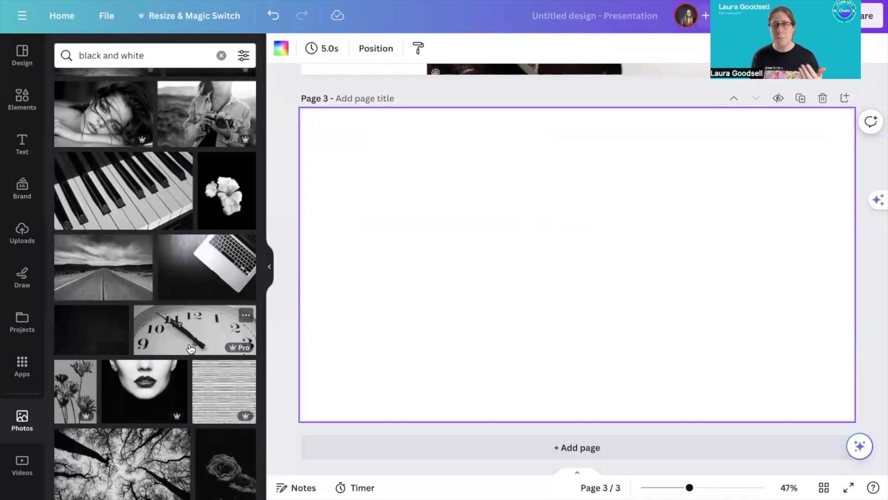
pyautogui.scroll(-8, 191, 349)
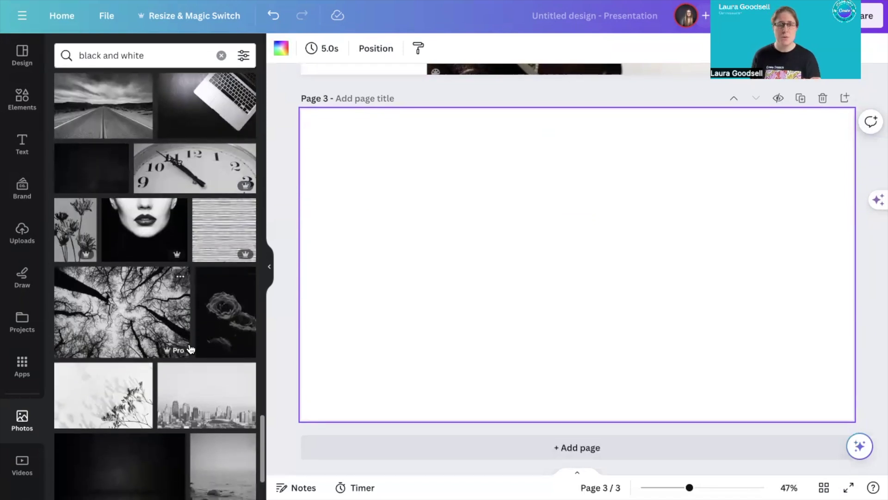
pyautogui.scroll(-4, 191, 349)
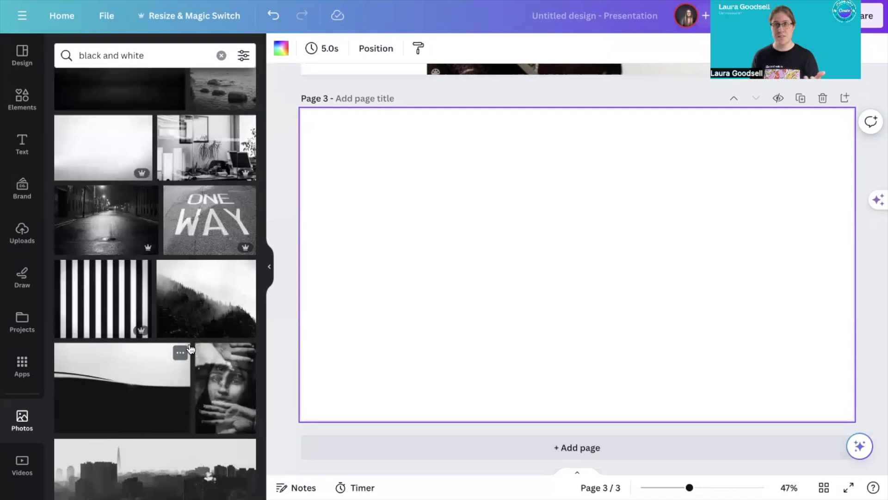
pyautogui.scroll(-3, 191, 348)
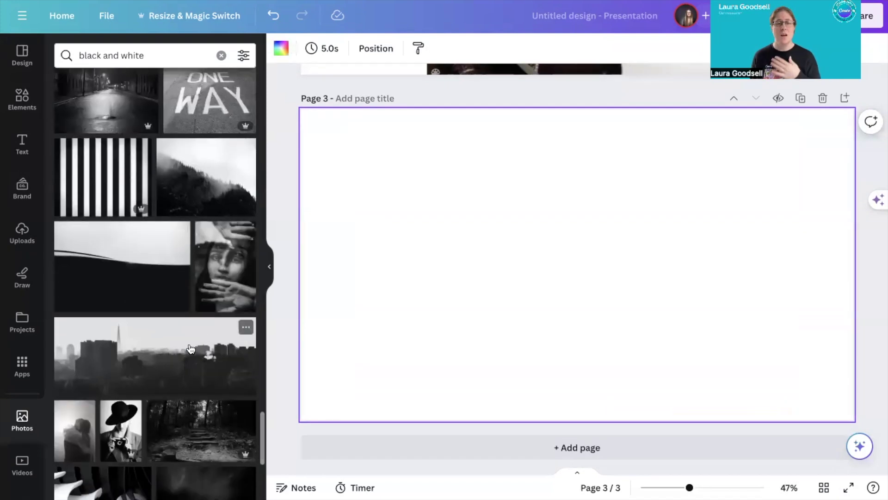
pyautogui.scroll(-8, 191, 348)
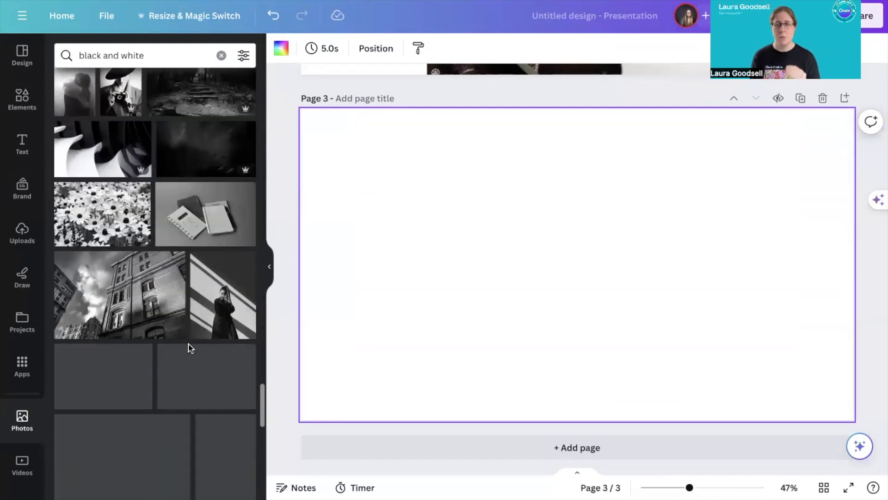
pyautogui.scroll(-2, 191, 348)
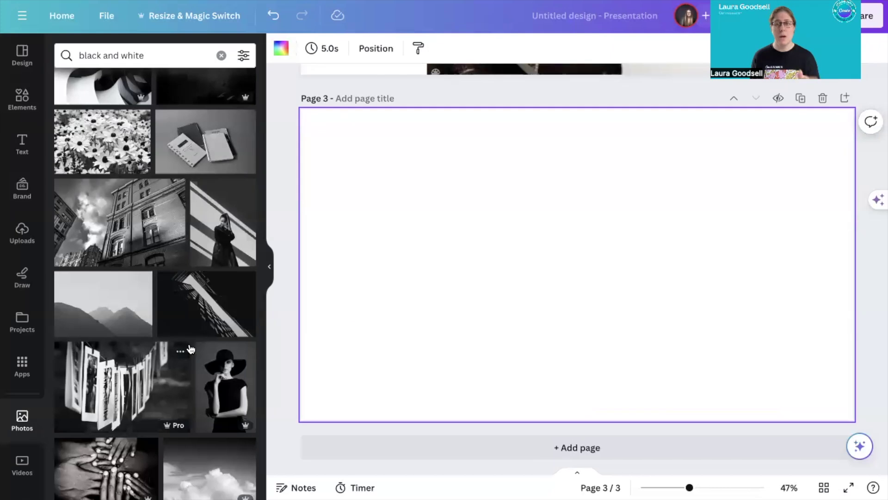
pyautogui.scroll(-10, 191, 349)
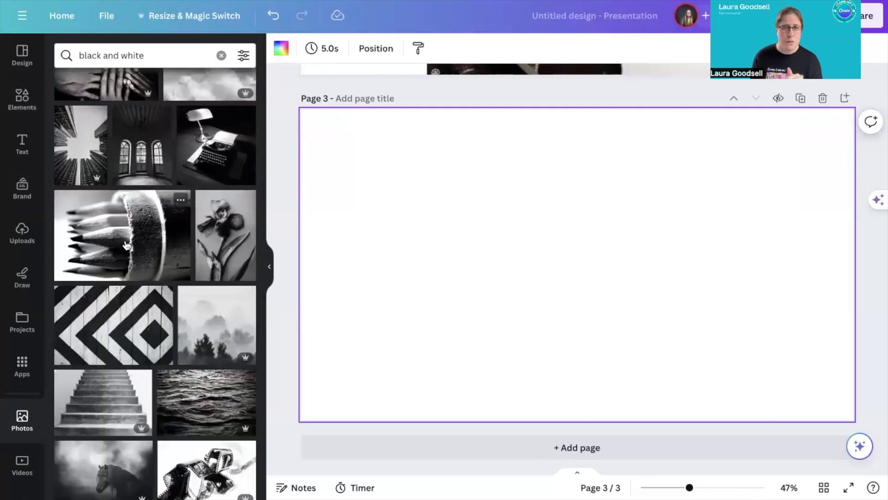
pyautogui.click(126, 245)
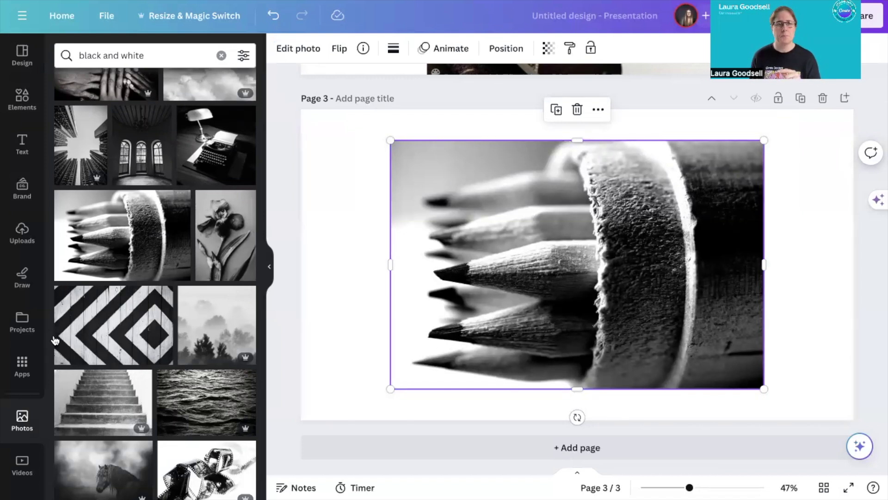
# - Colorize and replace the pencil photo on page 3 using the Colorize app
pyautogui.click(22, 365)
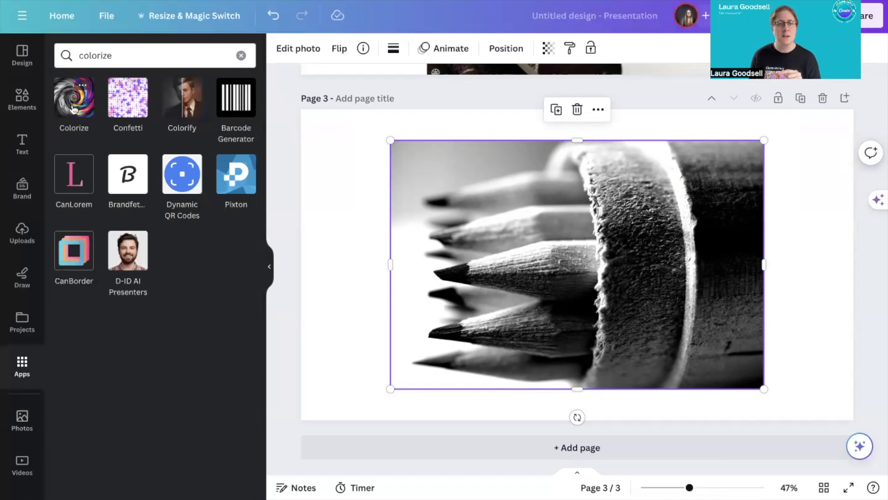
pyautogui.click(73, 108)
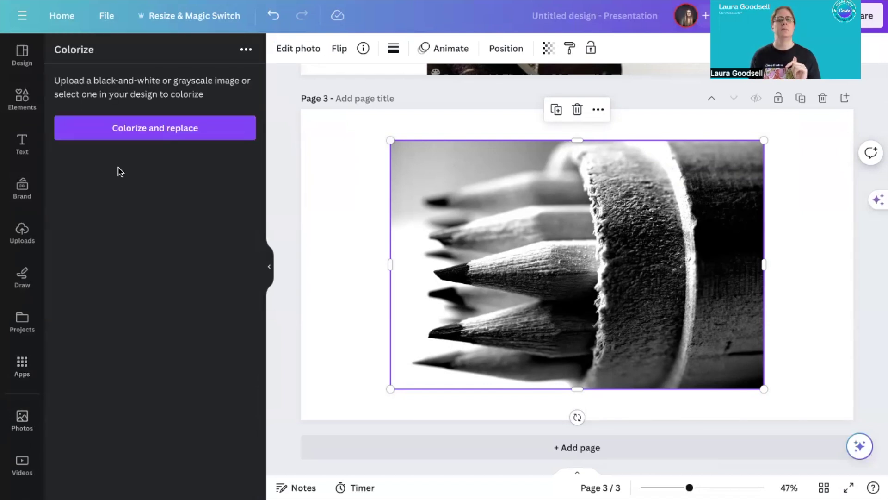
pyautogui.click(156, 130)
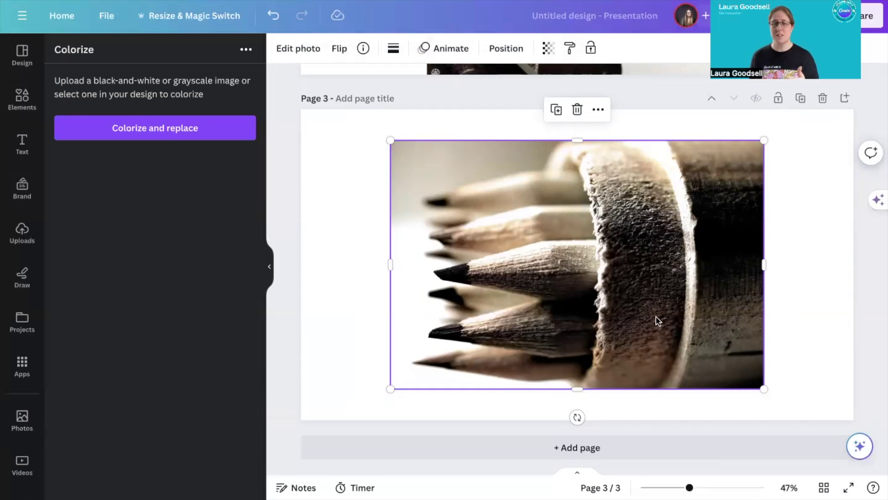
pyautogui.click(326, 318)
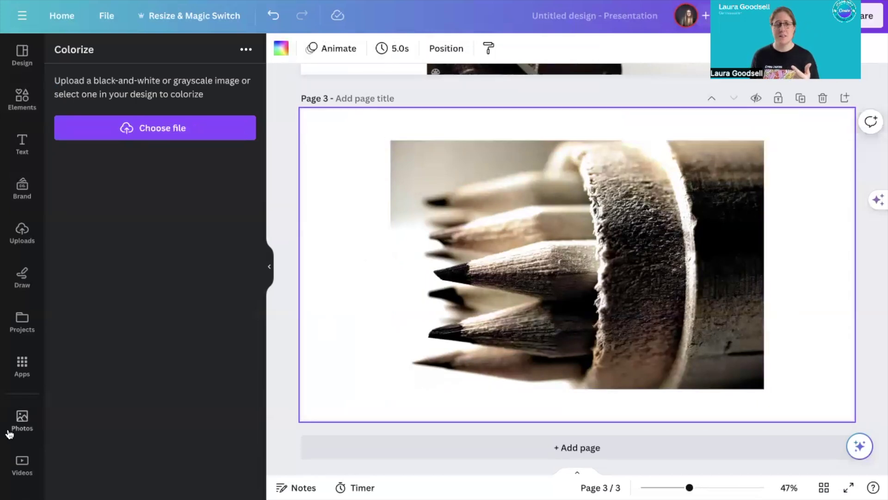
# - Place a smaller copy of the original black-and-white pencil photo at page 3's upper left and shift the colorized version toward the lower right
pyautogui.click(21, 419)
pyautogui.click(82, 265)
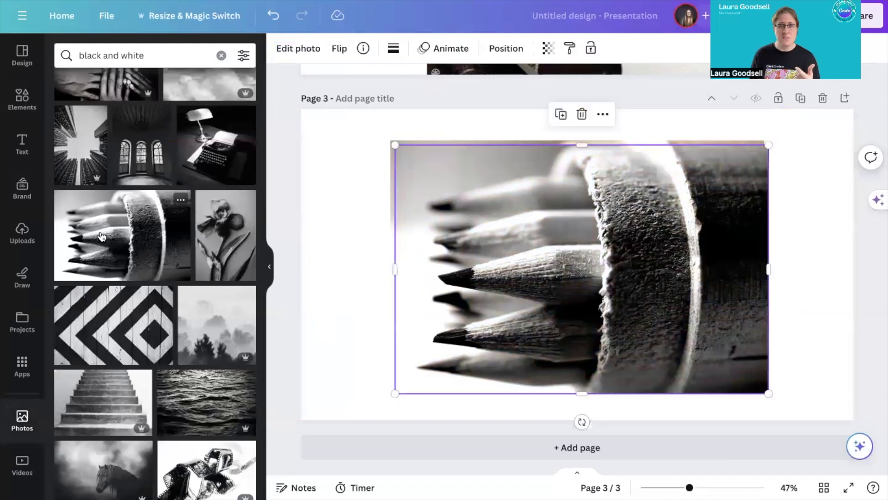
pyautogui.moveTo(768, 393)
pyautogui.mouseDown()
pyautogui.moveTo(657, 334)
pyautogui.moveTo(594, 276)
pyautogui.mouseUp()
pyautogui.moveTo(477, 226); pyautogui.dragTo(397, 202)
pyautogui.click(591, 250)
pyautogui.moveTo(590, 249); pyautogui.dragTo(657, 267)
pyautogui.click(399, 300)
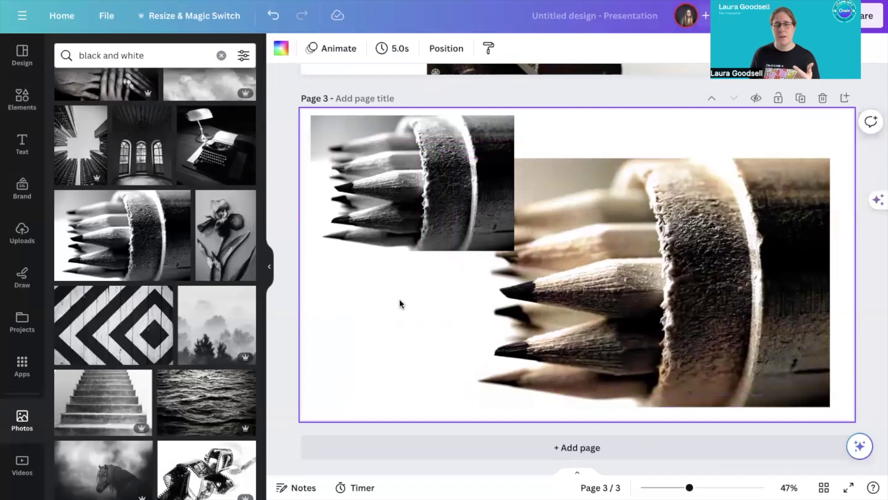